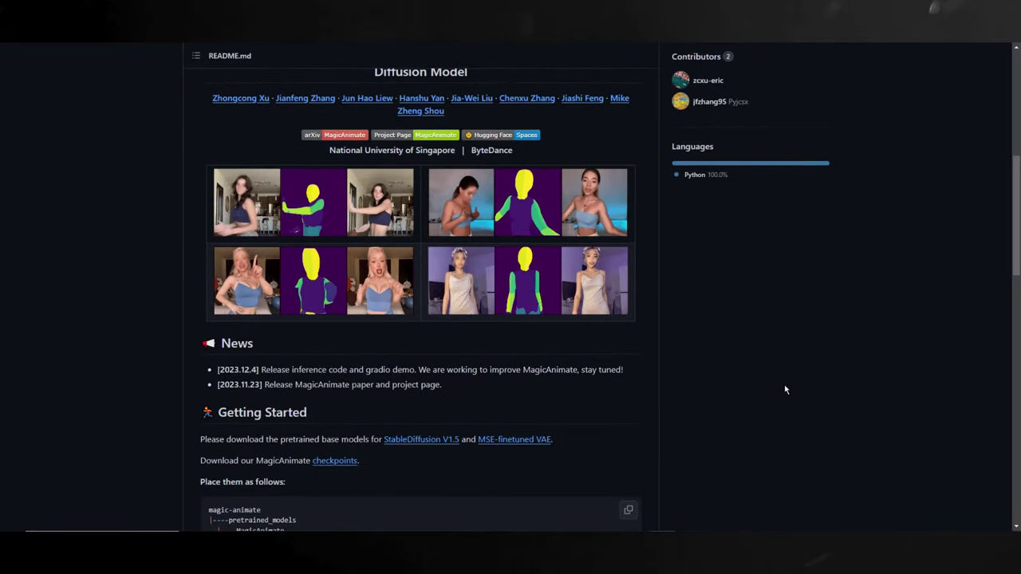
Load the fifth example, the man in the mountains with his motion sequence, into MagicAnimate's inputs.
{"action": "scroll", "coordinate": [785, 389], "scroll_direction": "down", "scroll_amount": 4}
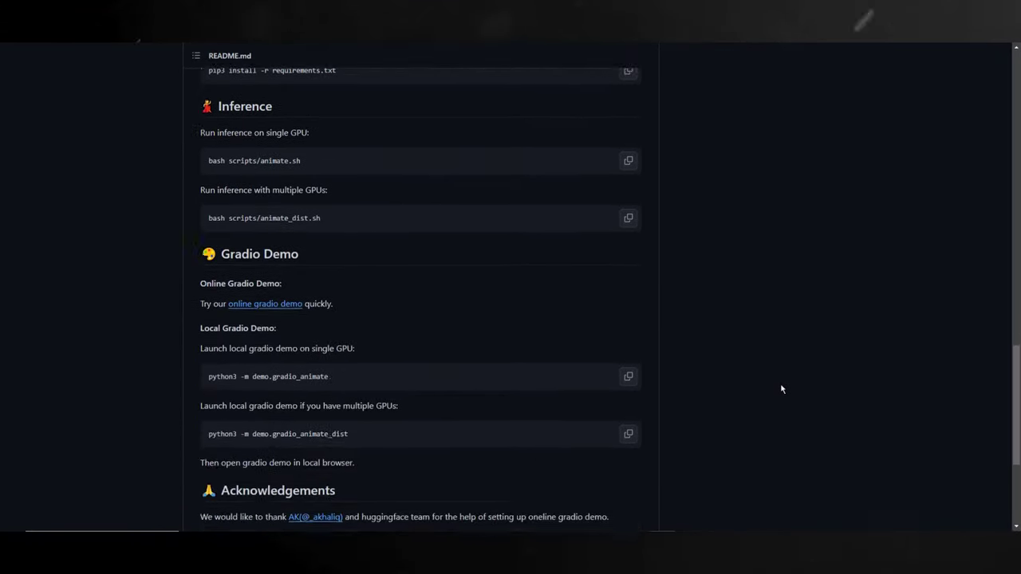
{"action": "scroll", "coordinate": [782, 389], "scroll_direction": "down", "scroll_amount": 2}
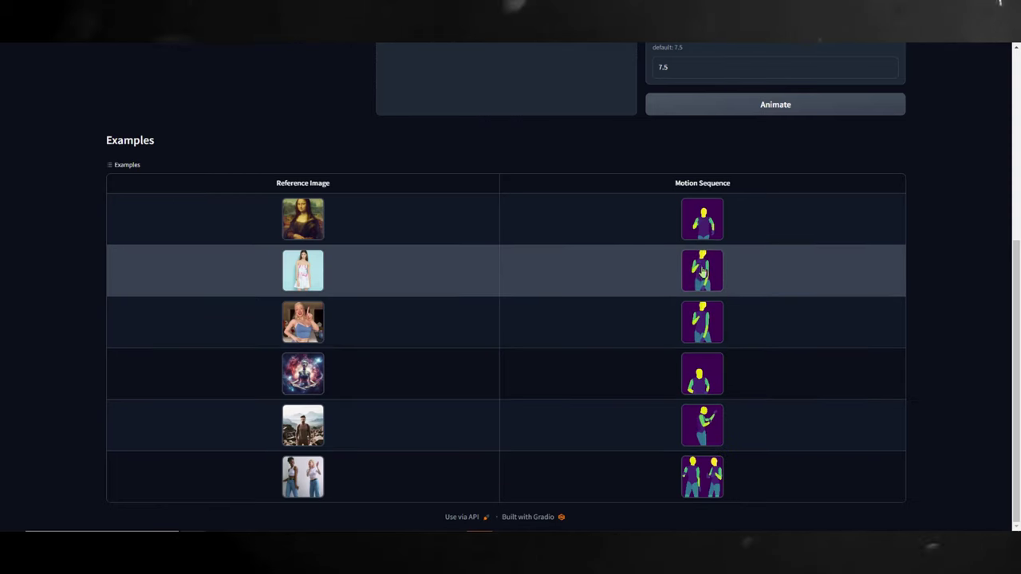
{"action": "left_click", "coordinate": [702, 407]}
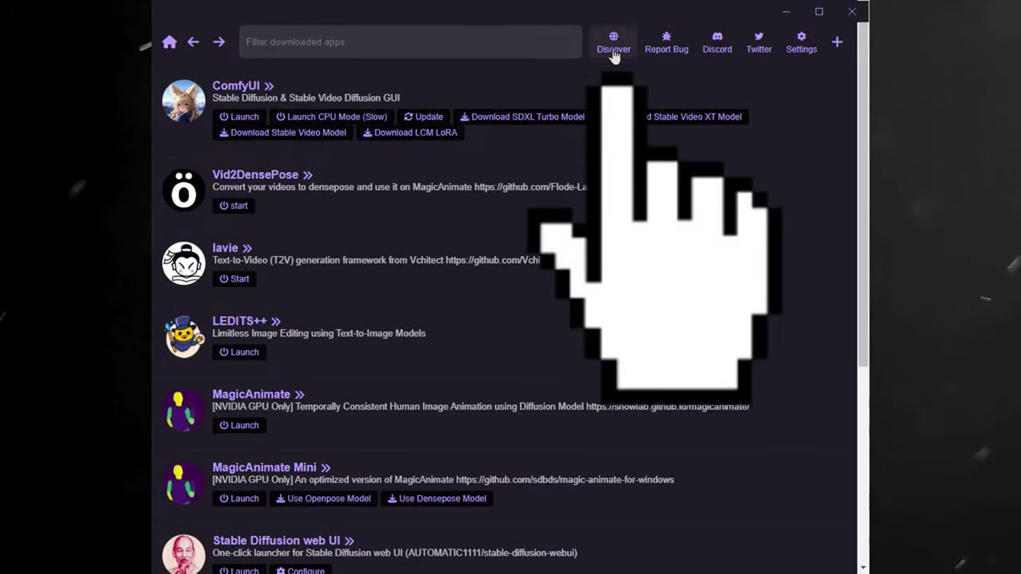
Open the Vid2DensePose script page from Pinokio's featured Discover scripts.
{"action": "left_click", "coordinate": [611, 44]}
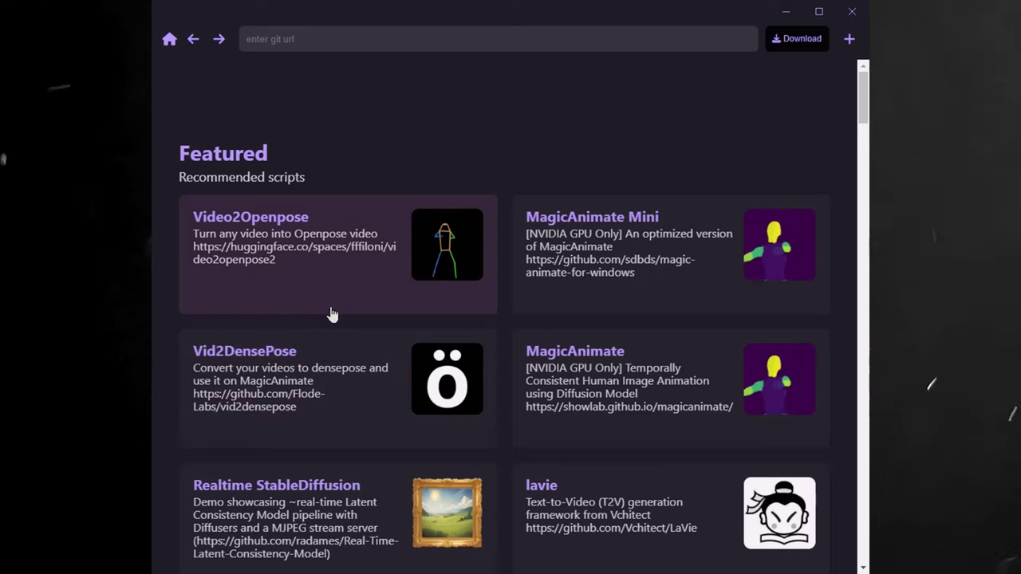
{"action": "left_click", "coordinate": [297, 396]}
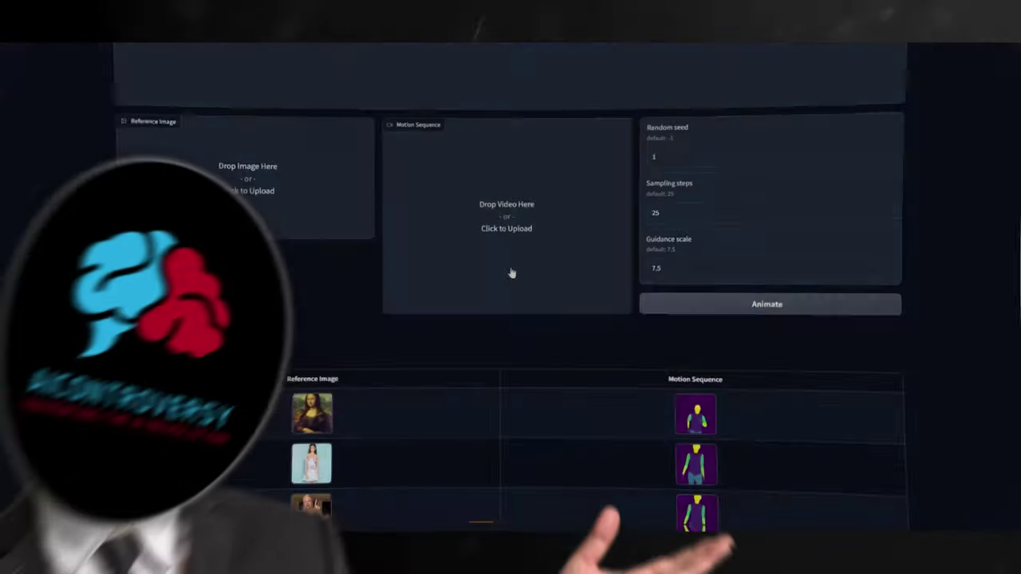
Load the fifth example, then remove the man's photo from Reference Image.
{"action": "scroll", "coordinate": [495, 284], "scroll_direction": "down", "scroll_amount": 3}
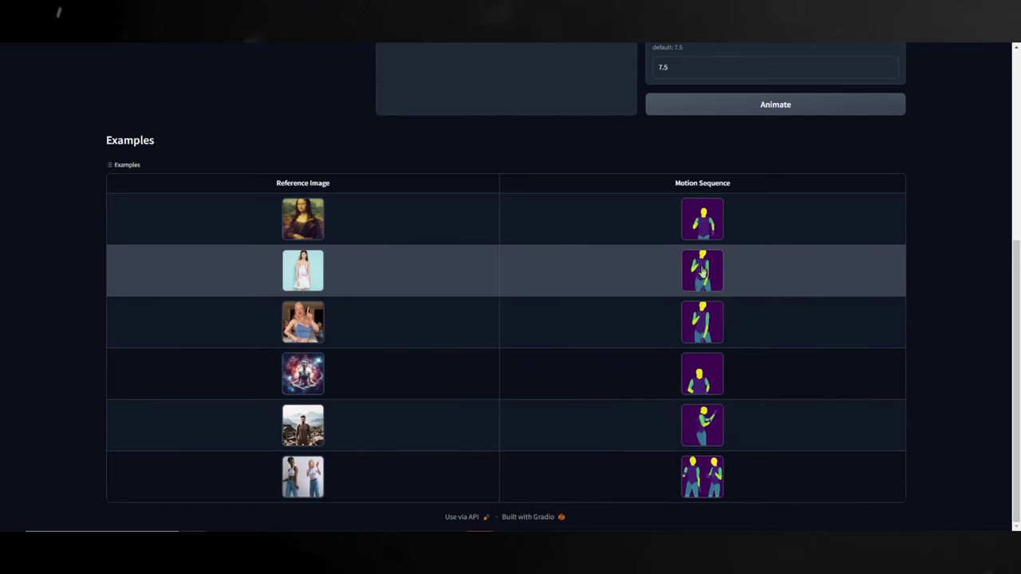
{"action": "left_click", "coordinate": [504, 425]}
{"action": "scroll", "coordinate": [504, 425], "scroll_direction": "up", "scroll_amount": 1}
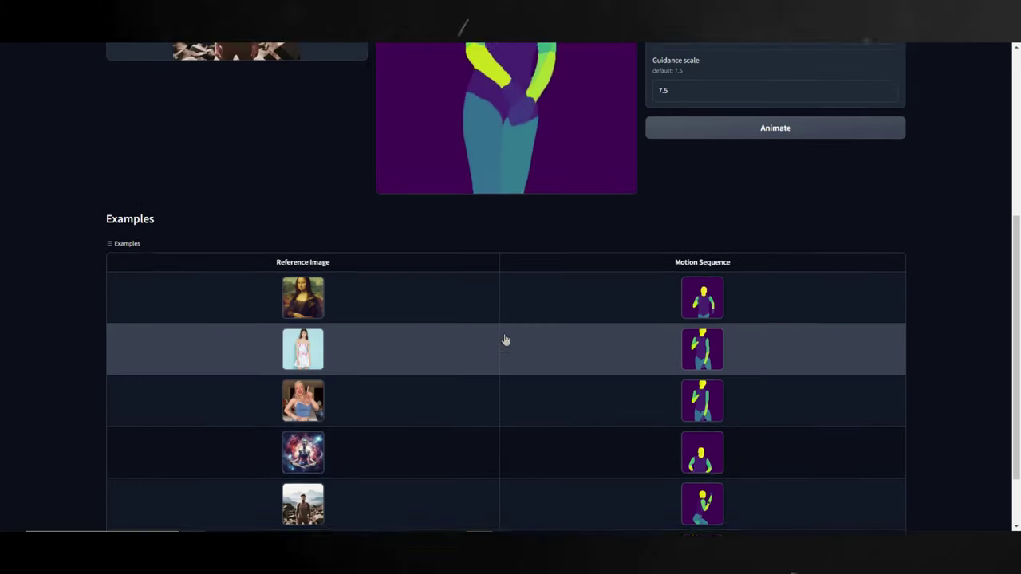
{"action": "scroll", "coordinate": [398, 269], "scroll_direction": "up", "scroll_amount": 3}
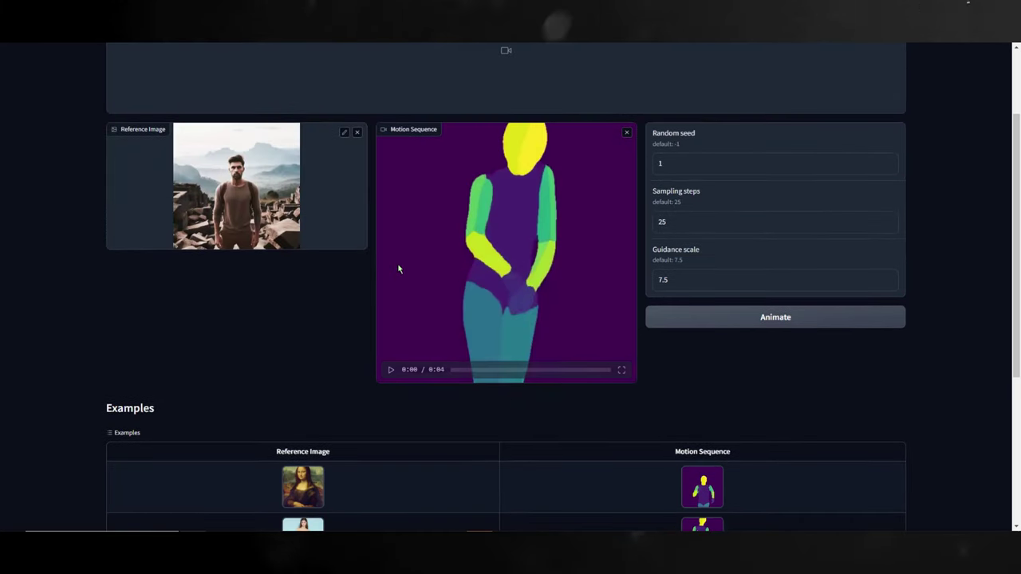
{"action": "left_click", "coordinate": [357, 133]}
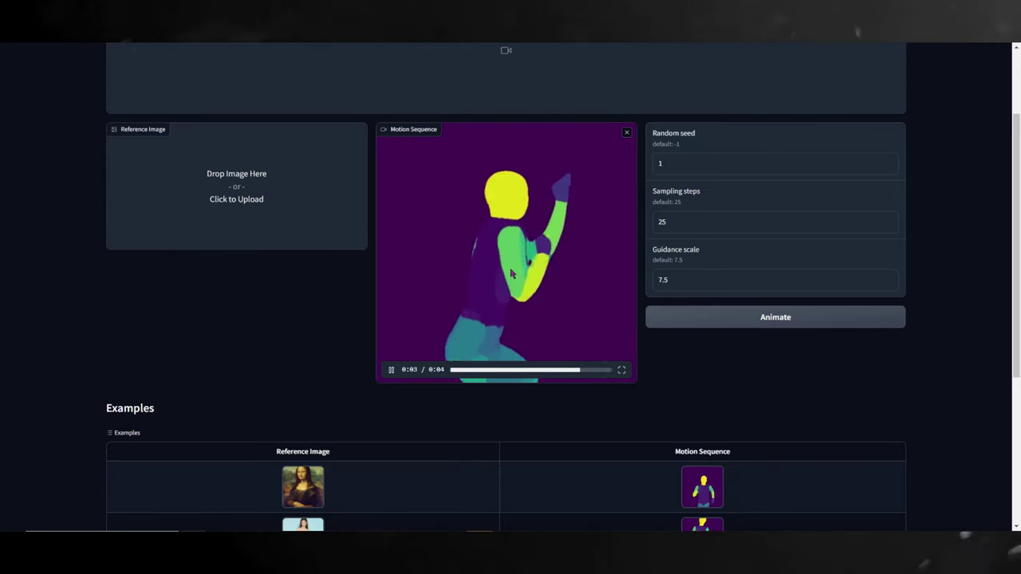
Put the Mona Lisa image into Reference Image, keeping the example's dancing motion sequence.
{"action": "left_click", "coordinate": [391, 369]}
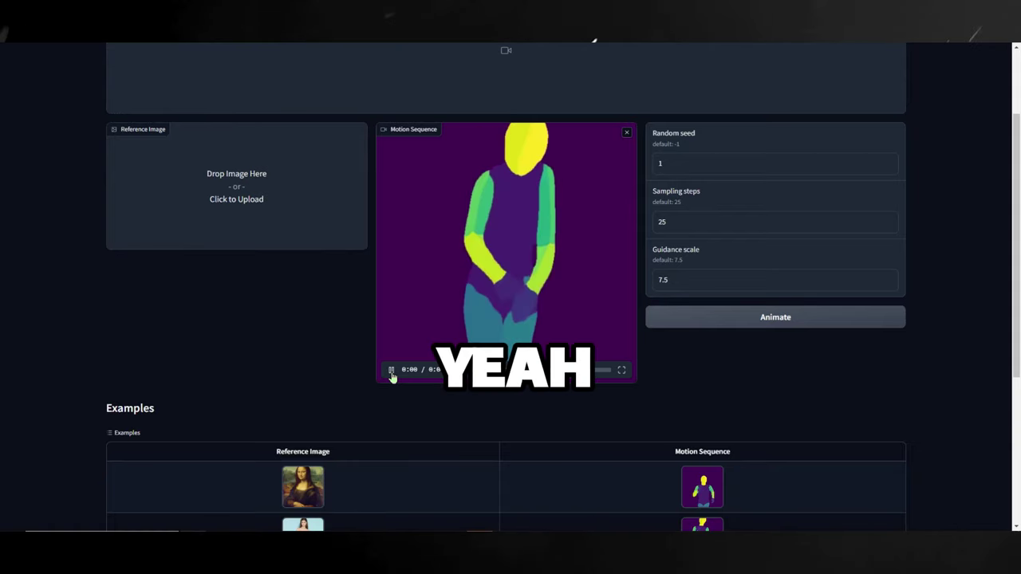
{"action": "scroll", "coordinate": [306, 395], "scroll_direction": "down", "scroll_amount": 2}
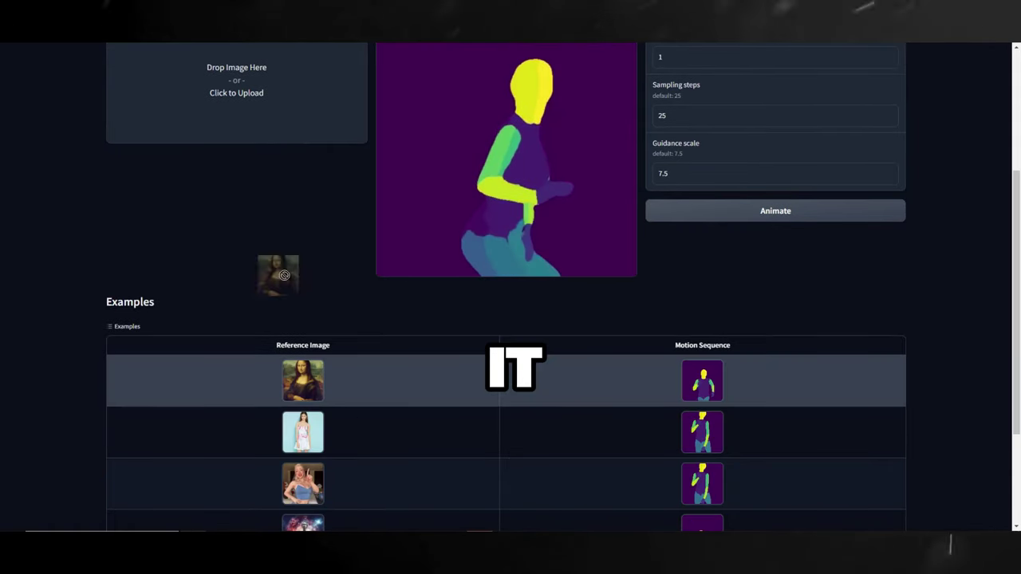
{"action": "left_click_drag", "start_coordinate": [251, 117], "coordinate": [250, 117]}
{"action": "scroll", "coordinate": [668, 306], "scroll_direction": "up", "scroll_amount": 4}
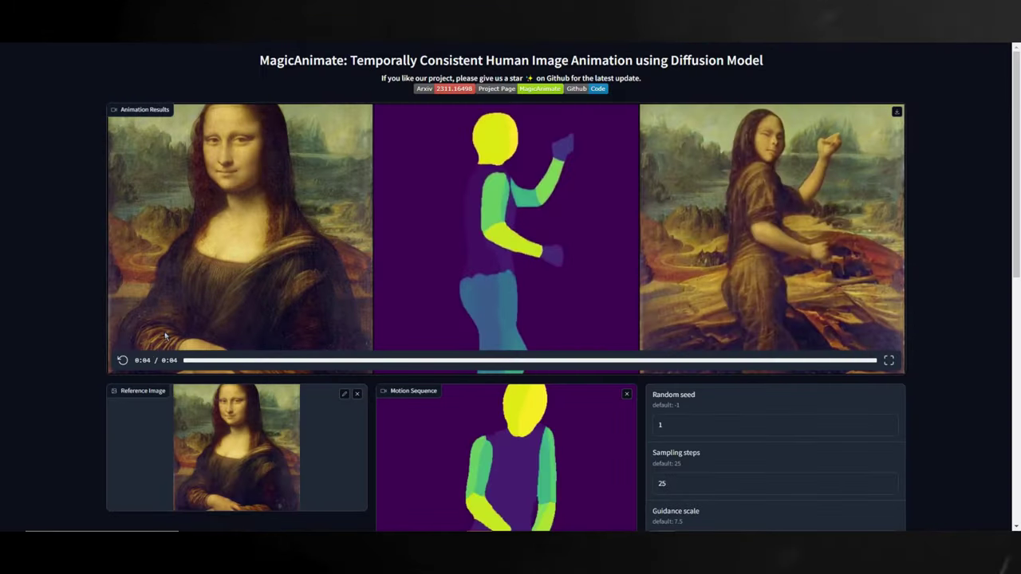
Replay the finished Mona Lisa dancing animation in Animation Results.
{"action": "left_click", "coordinate": [122, 361]}
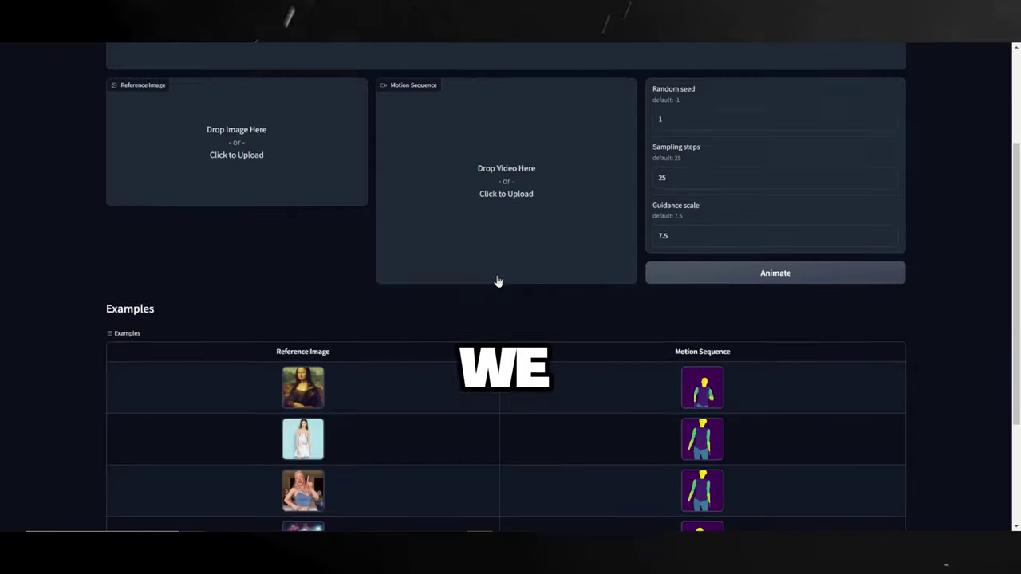
{"action": "scroll", "coordinate": [692, 194], "scroll_direction": "down", "scroll_amount": 3}
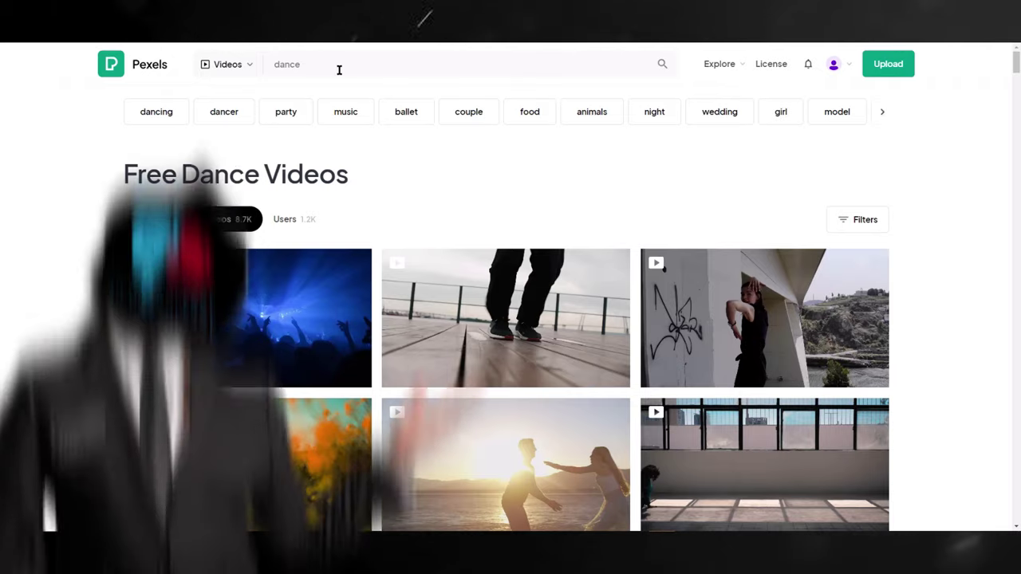
Browse down through the Pexels 'dance' video search results.
{"action": "double_click", "coordinate": [303, 64]}
{"action": "left_click", "coordinate": [68, 165]}
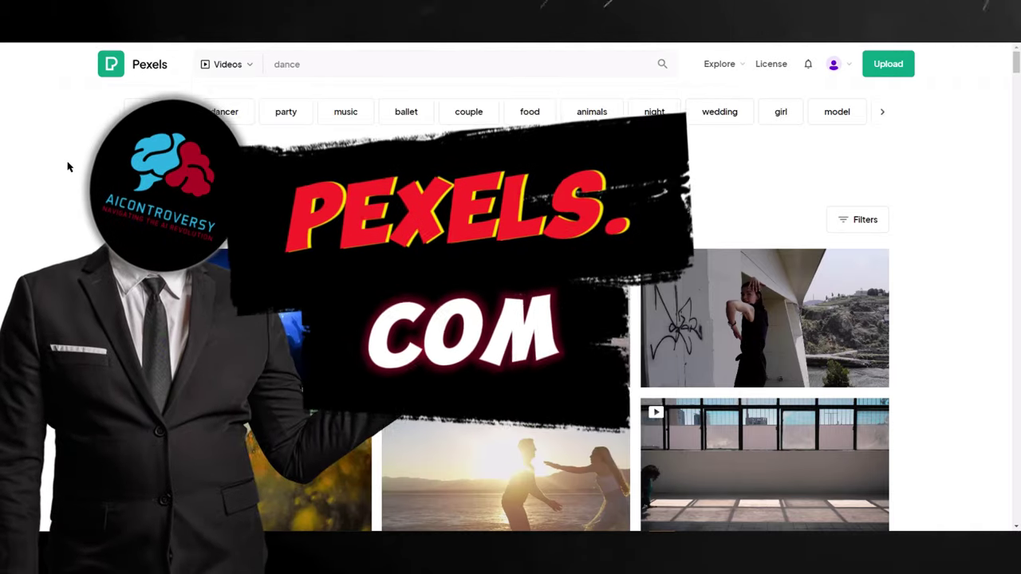
{"action": "scroll", "coordinate": [502, 240], "scroll_direction": "down", "scroll_amount": 10}
{"action": "scroll", "coordinate": [503, 358], "scroll_direction": "down", "scroll_amount": 15}
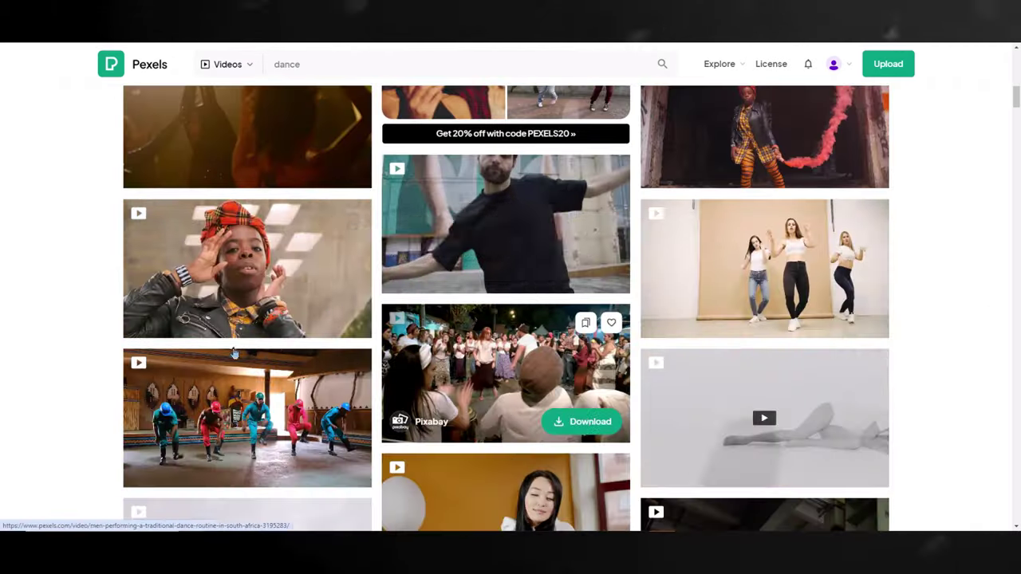
{"action": "scroll", "coordinate": [590, 330], "scroll_direction": "down", "scroll_amount": 15}
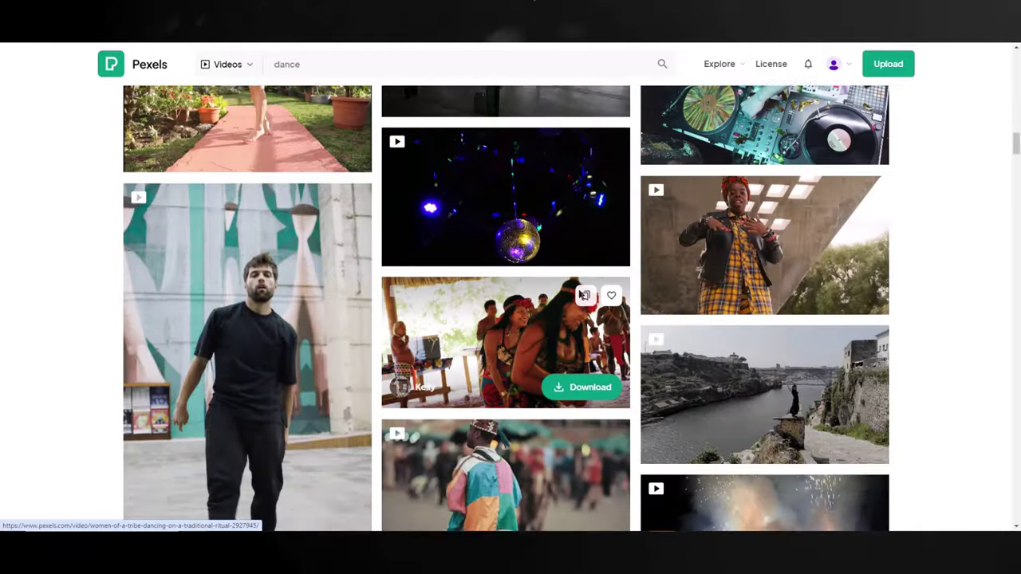
{"action": "scroll", "coordinate": [590, 329], "scroll_direction": "down", "scroll_amount": 15}
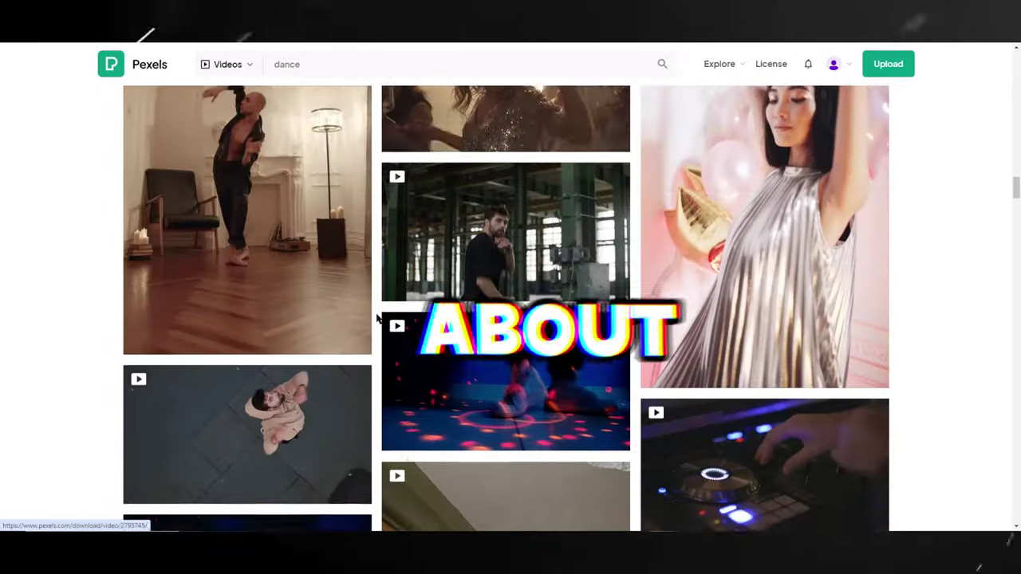
{"action": "scroll", "coordinate": [595, 342], "scroll_direction": "down", "scroll_amount": 3}
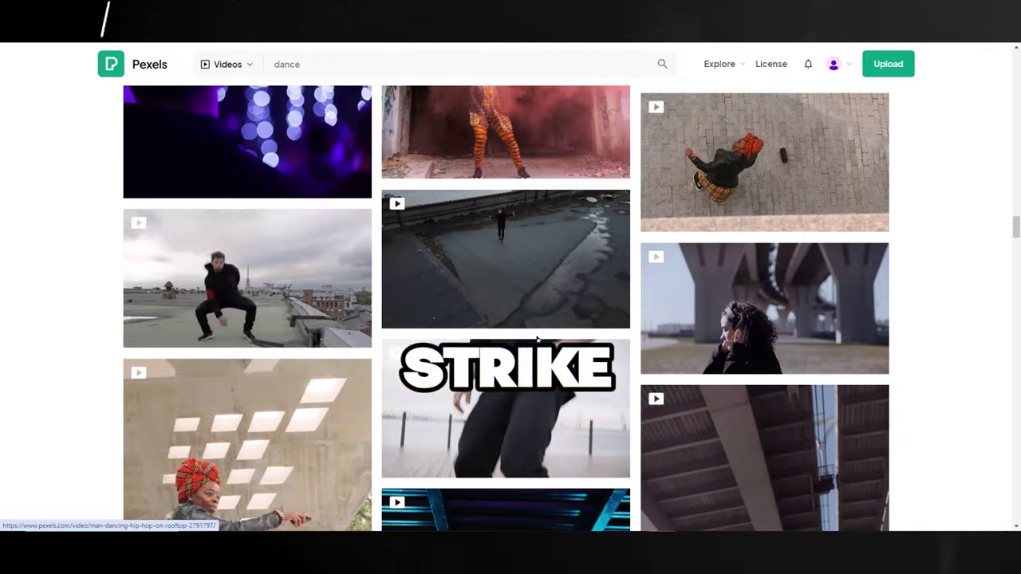
Download the cottonbro studio rooftop hip-hop dance clip in Full HD 1920x1080.
{"action": "left_click", "coordinate": [209, 285]}
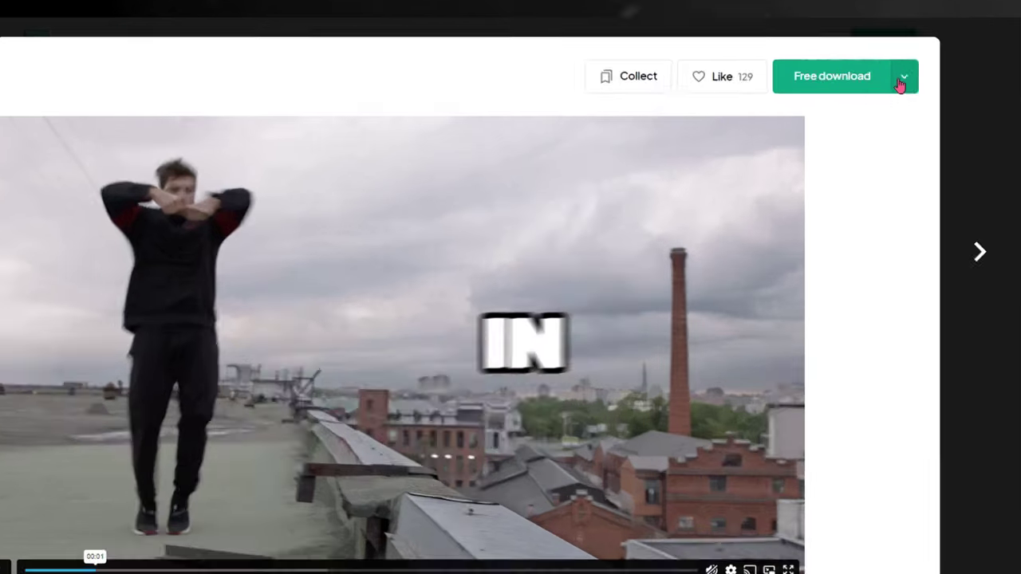
{"action": "left_click", "coordinate": [902, 94]}
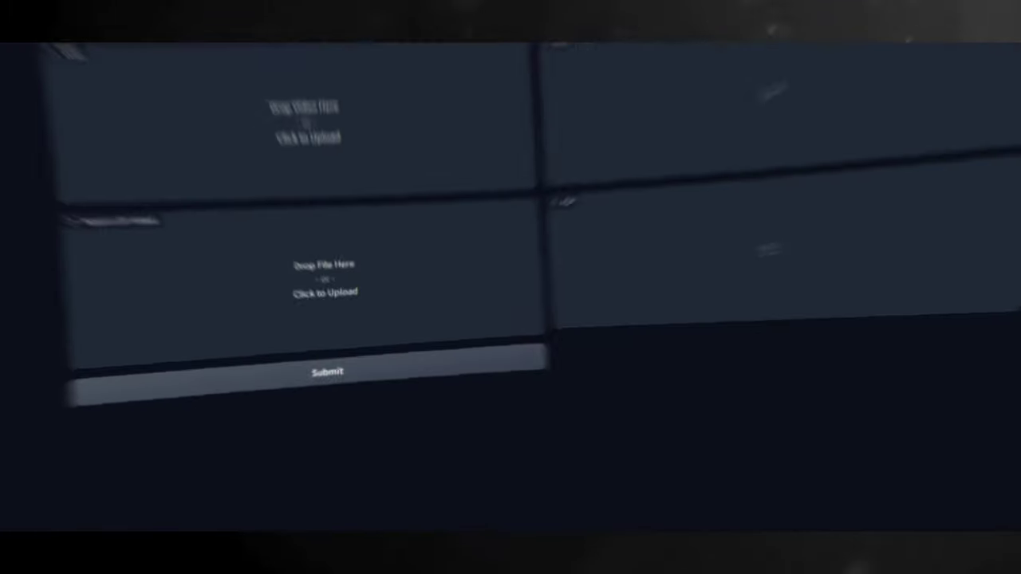
{"action": "left_click_drag", "start_coordinate": [566, 61], "coordinate": [461, 61]}
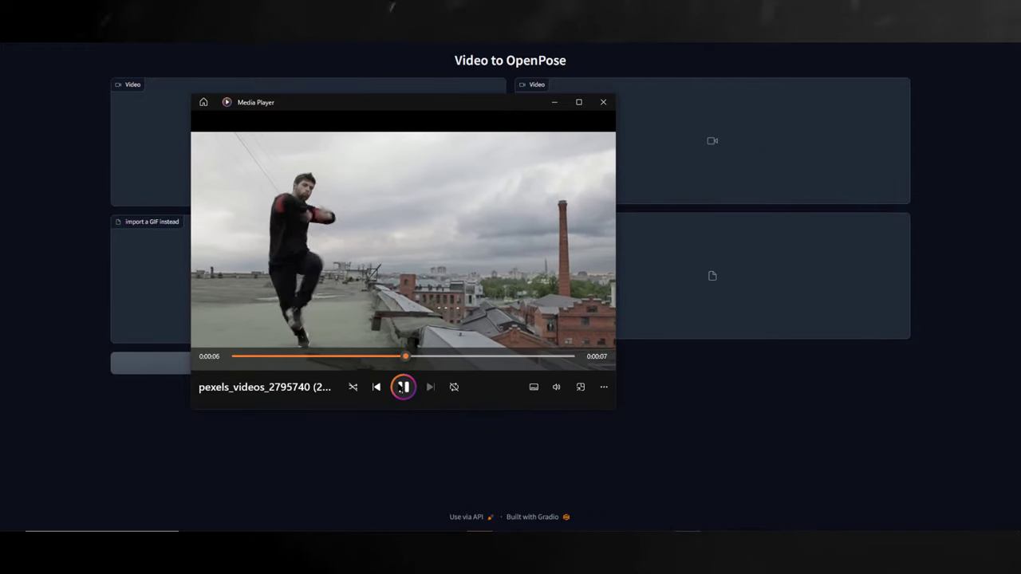
Close the clip preview and convert the rooftop dance clip into openpose_result.mp4 in Video to OpenPose.
{"action": "left_click", "coordinate": [403, 387]}
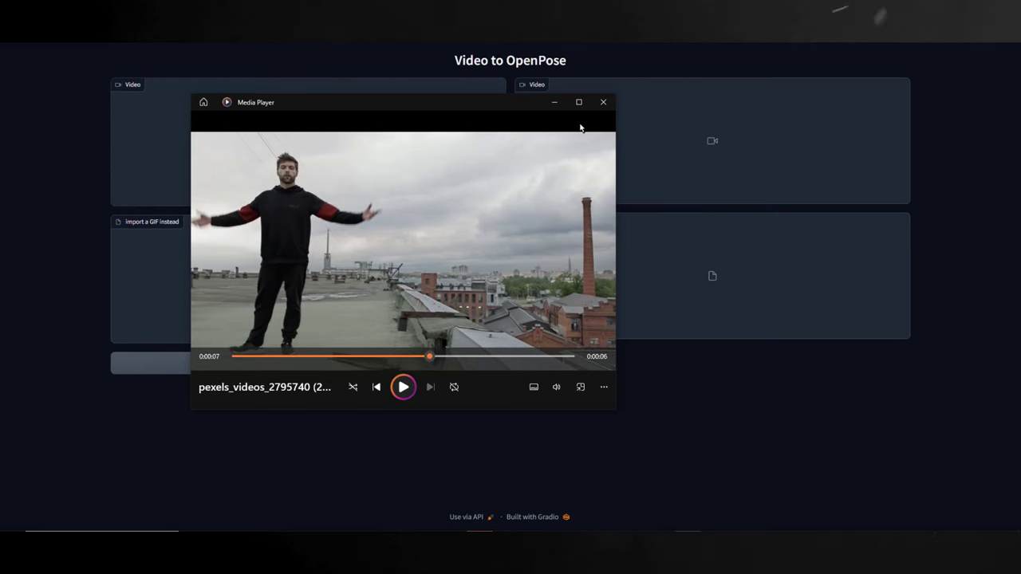
{"action": "left_click", "coordinate": [611, 106]}
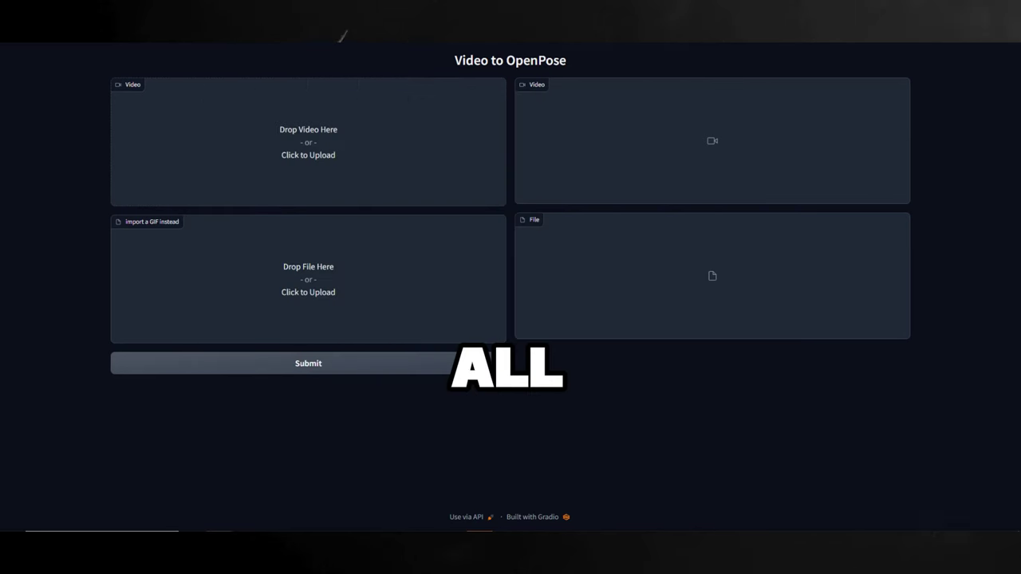
{"action": "left_click", "coordinate": [297, 176]}
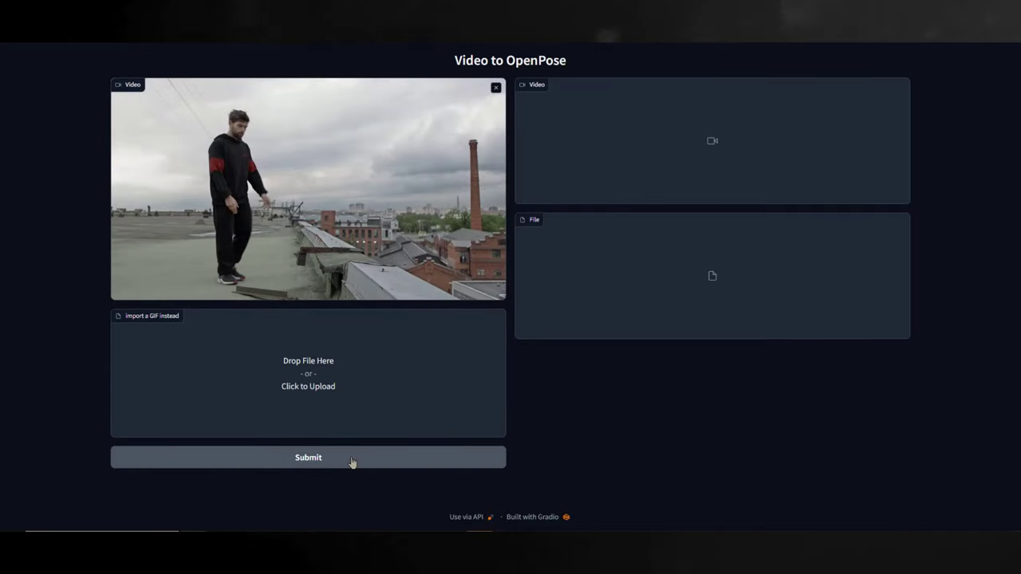
{"action": "key", "text": "alt+Tab"}
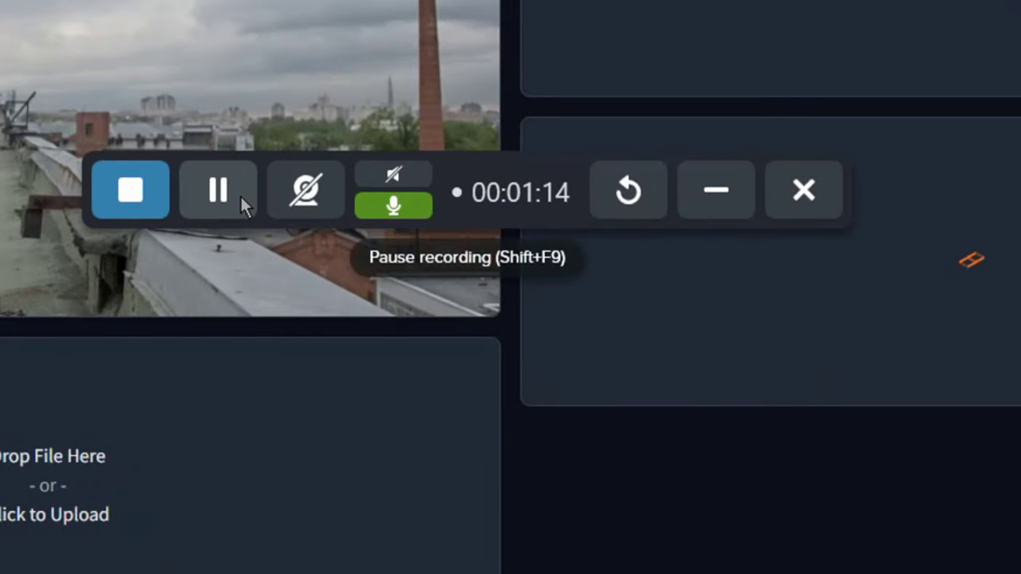
{"action": "left_click", "coordinate": [218, 190]}
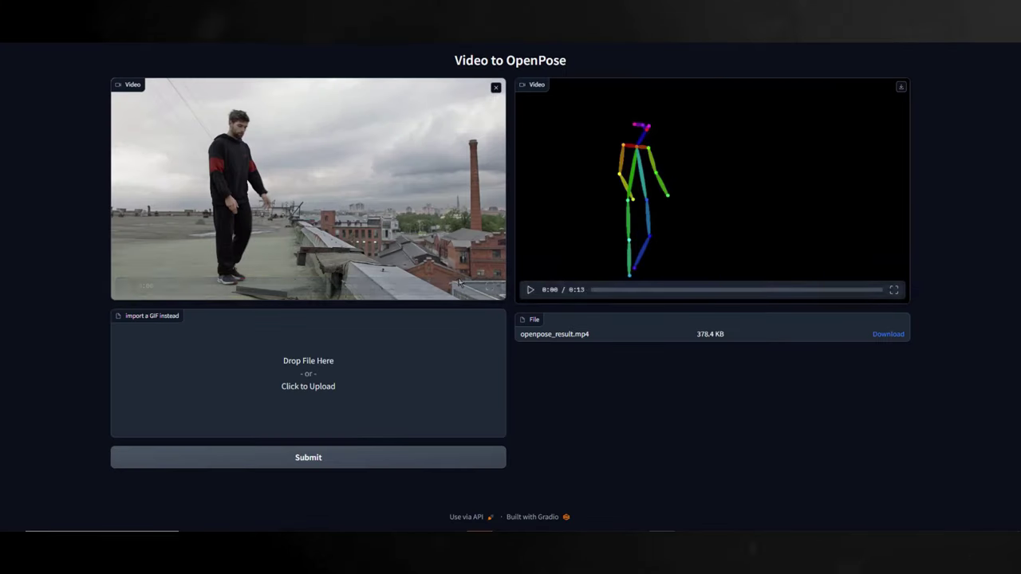
{"action": "left_click", "coordinate": [125, 287]}
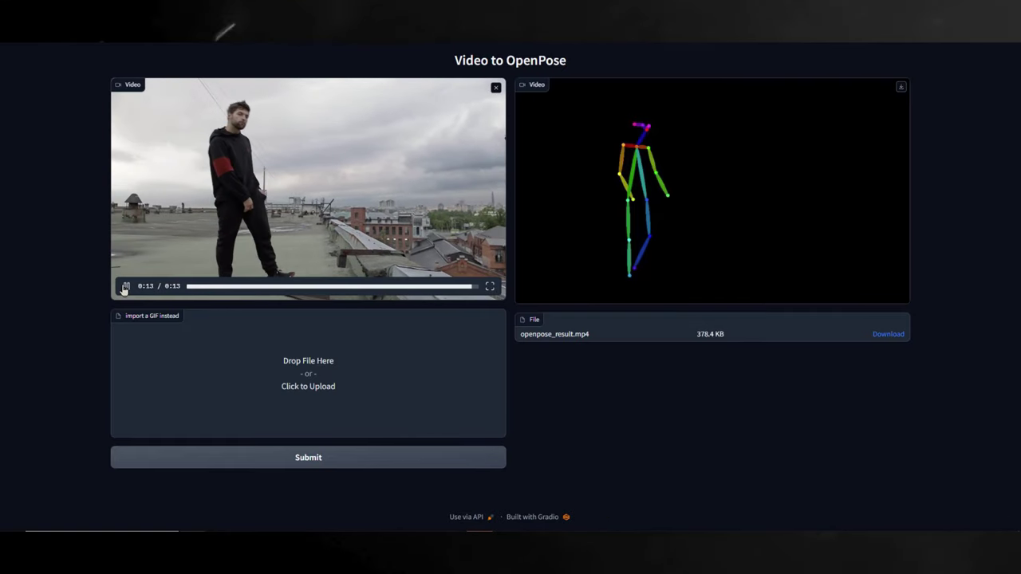
{"action": "left_click", "coordinate": [529, 290]}
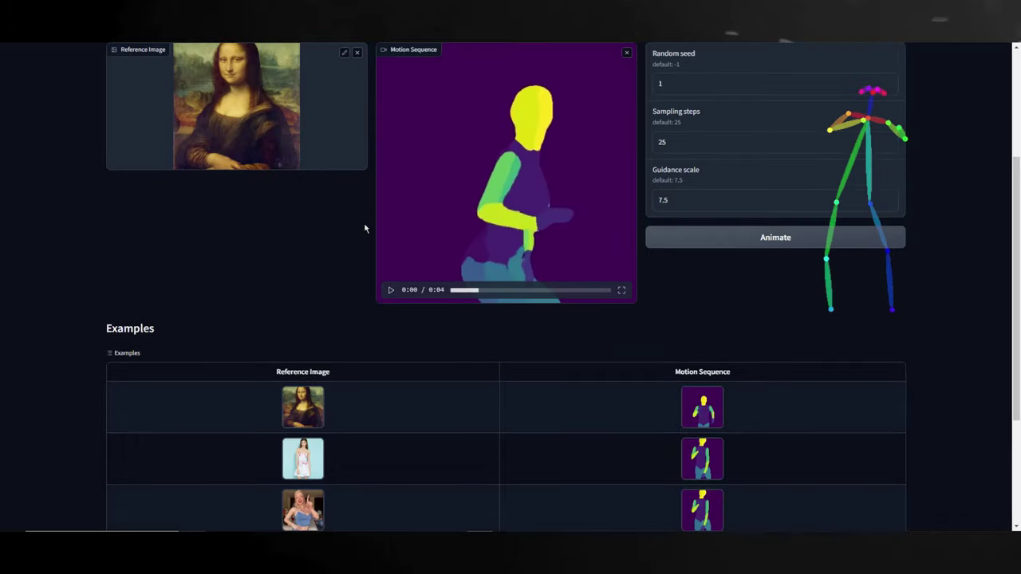
{"action": "scroll", "coordinate": [365, 229], "scroll_direction": "up", "scroll_amount": 2}
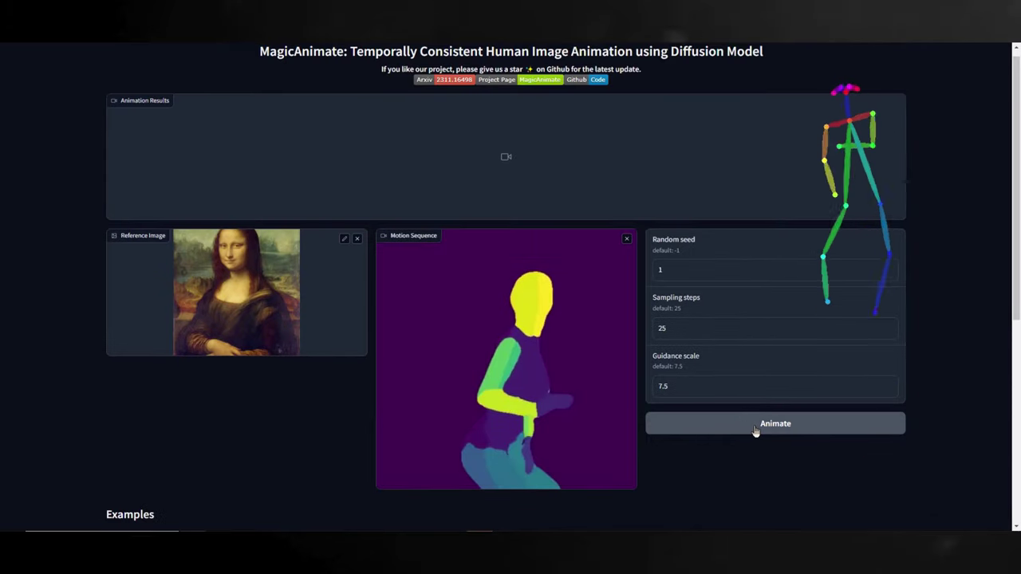